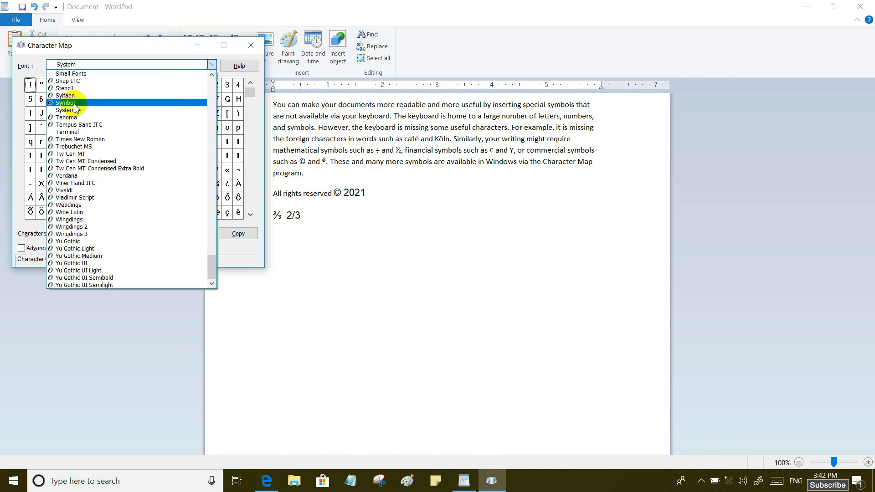
- Switch the Character Map font to Symbol and highlight the Σ character in the grid
left_click(73, 103)
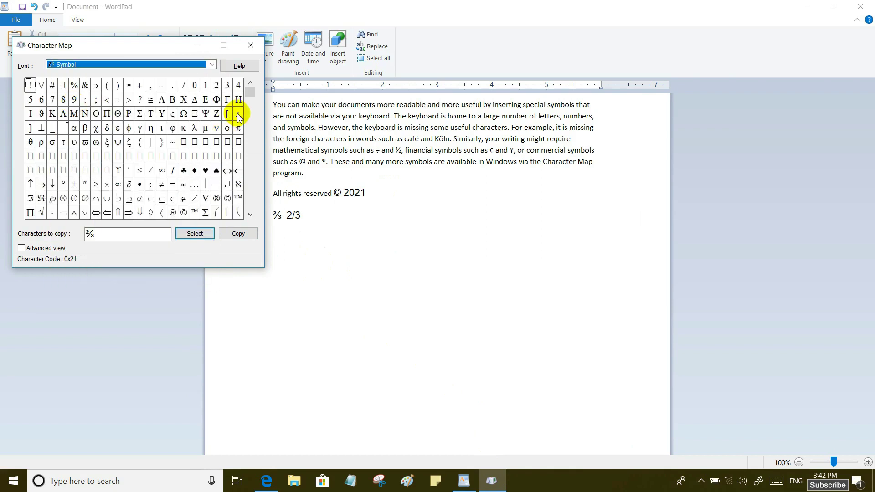
left_click_drag(250, 93, 251, 113)
left_click(250, 109)
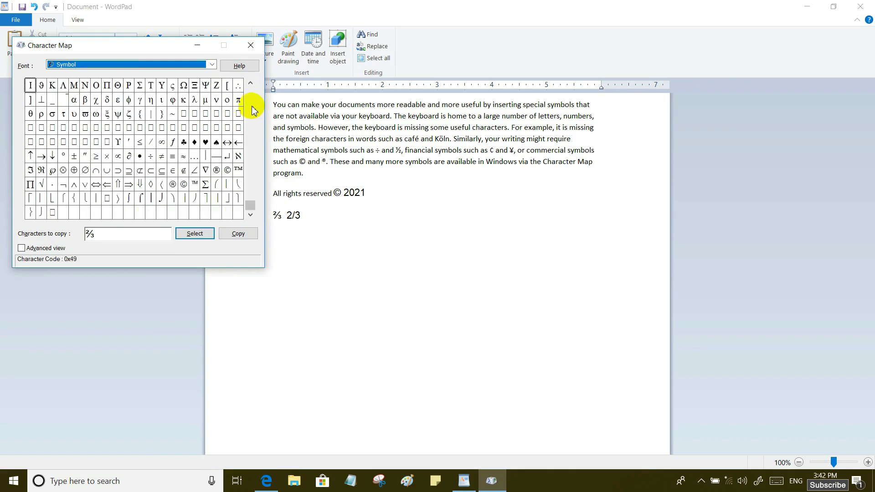
left_click(205, 184)
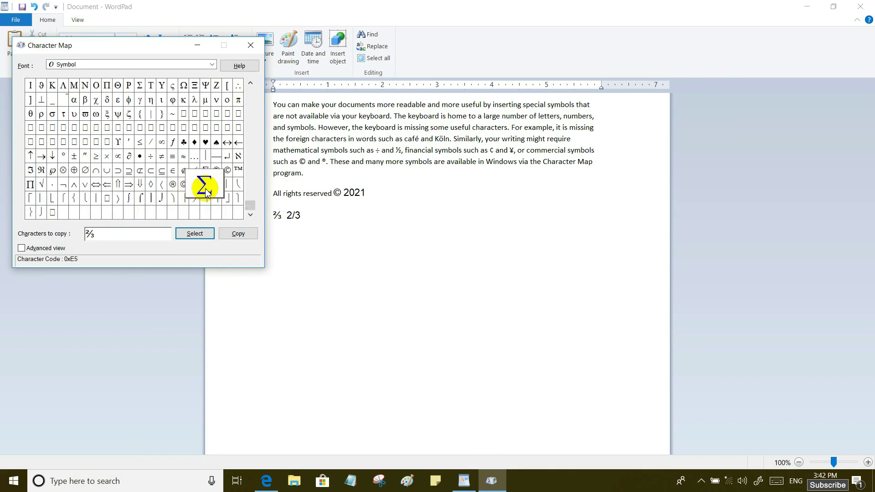
- Replace the ⅔ in the characters to copy with Σ and copy it to the clipboard
left_click(104, 233)
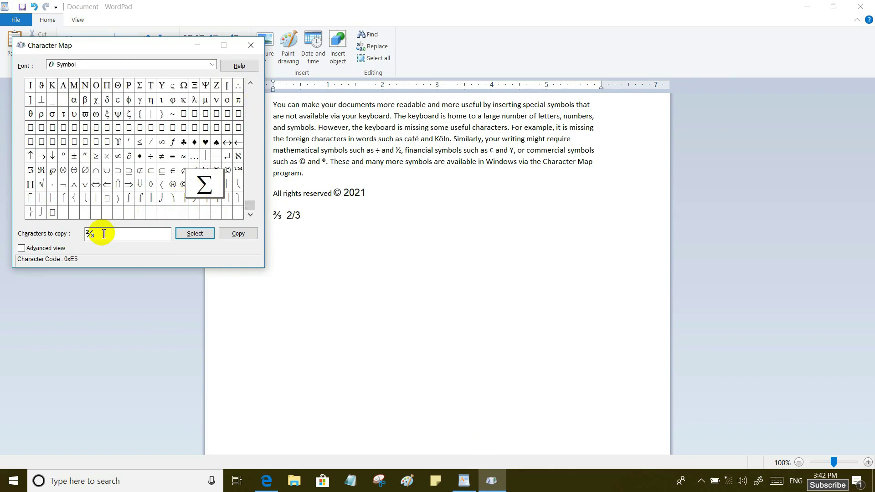
key("BackSpace")
left_click(201, 186)
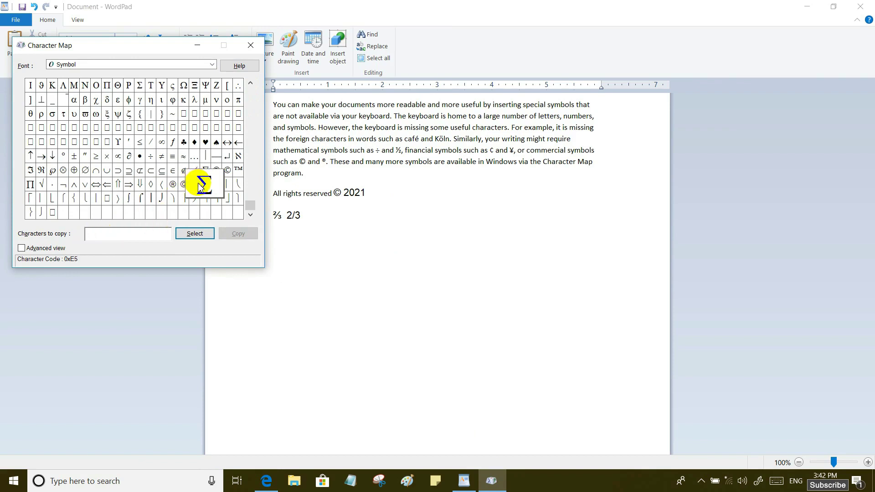
left_click(195, 234)
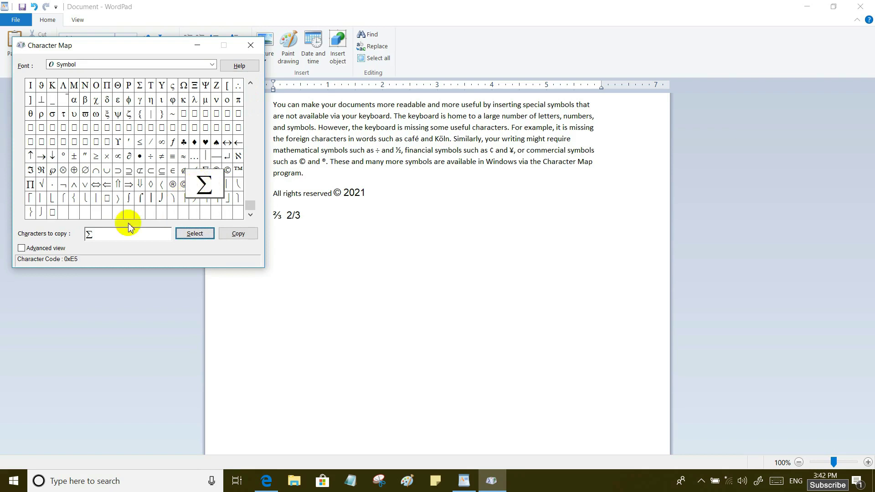
left_click(238, 233)
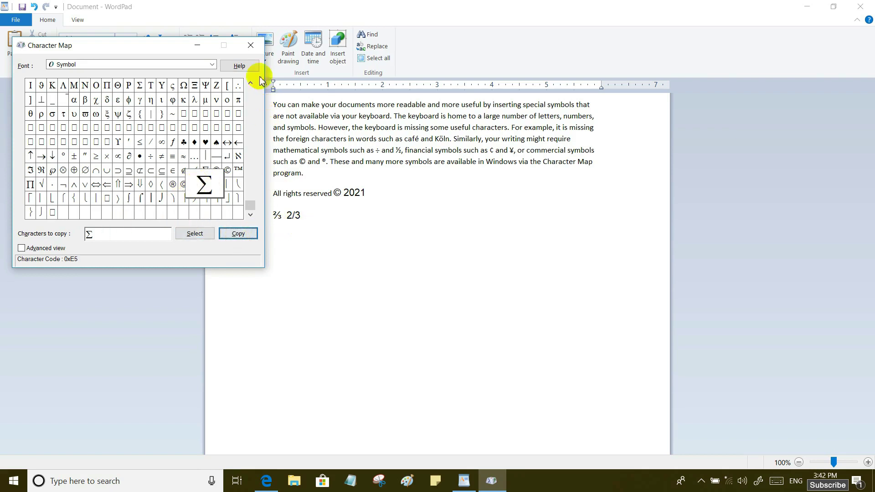
- Close Character Map, paste Σ after "many more symbols" in the document's first paragraph and remove the extra line break
left_click(251, 45)
left_click(308, 216)
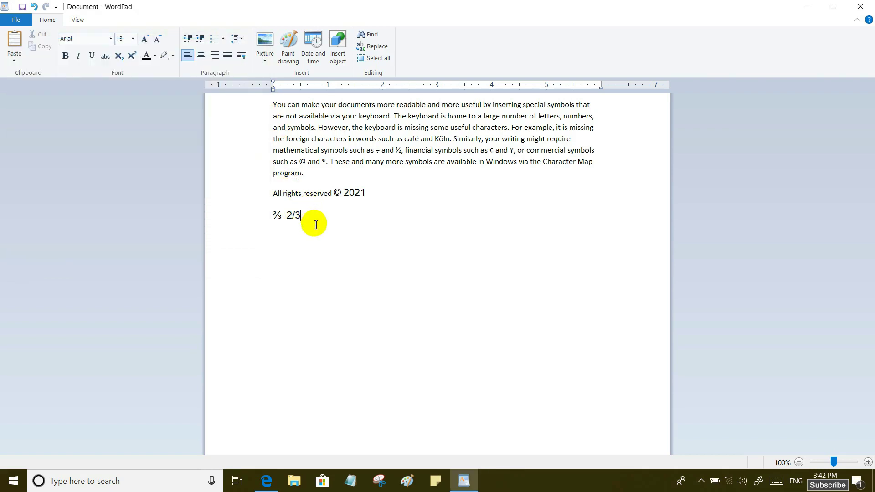
left_click(434, 162)
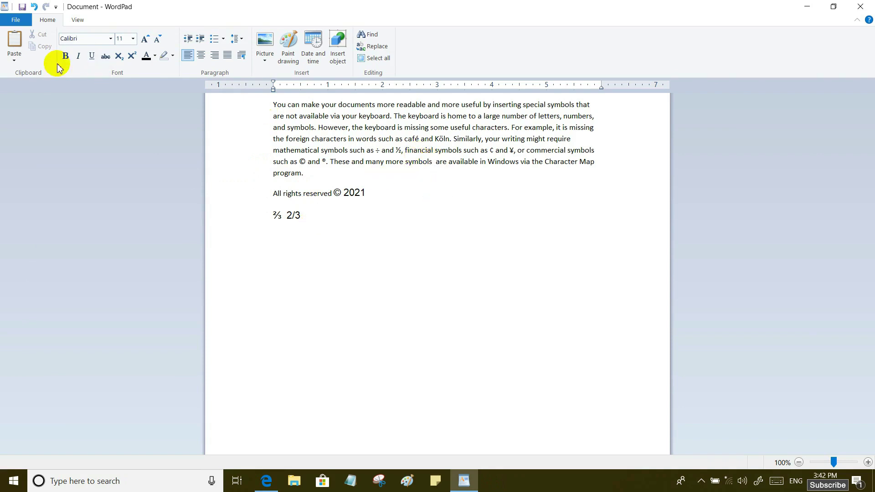
left_click(17, 42)
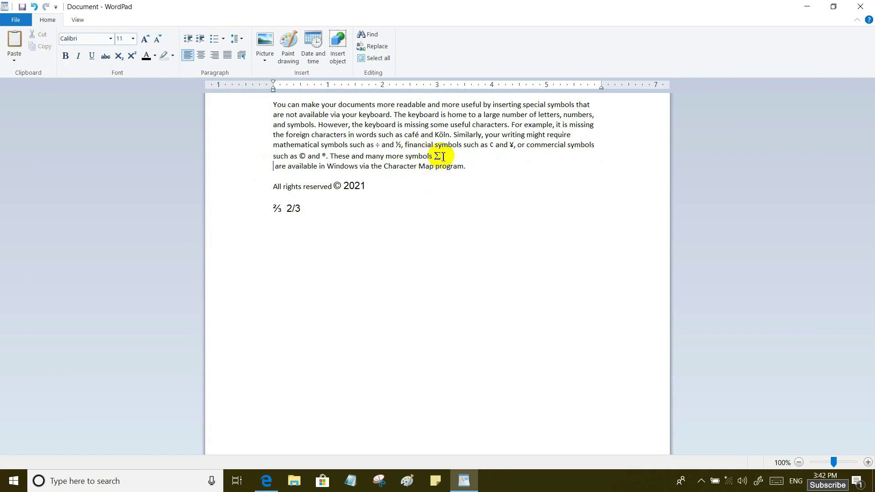
key("BackSpace")
key("Delete")
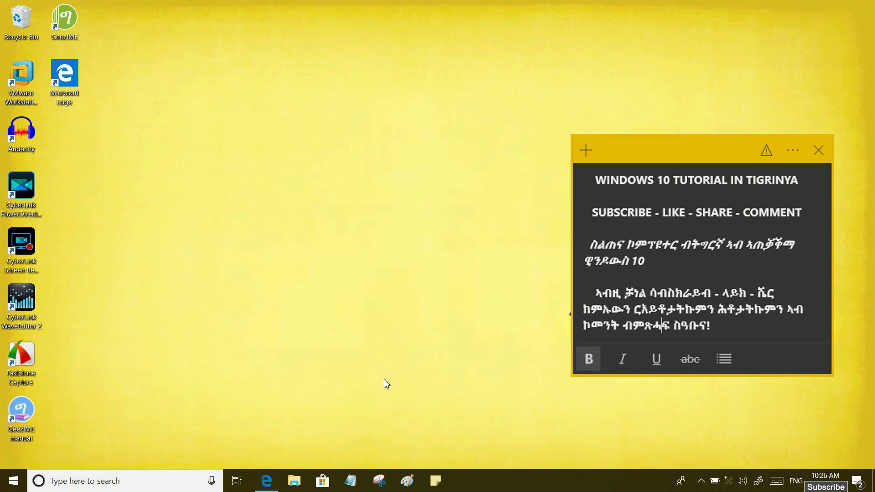
- Search Windows for "security and" and open the Security and Maintenance control panel
left_click(86, 482)
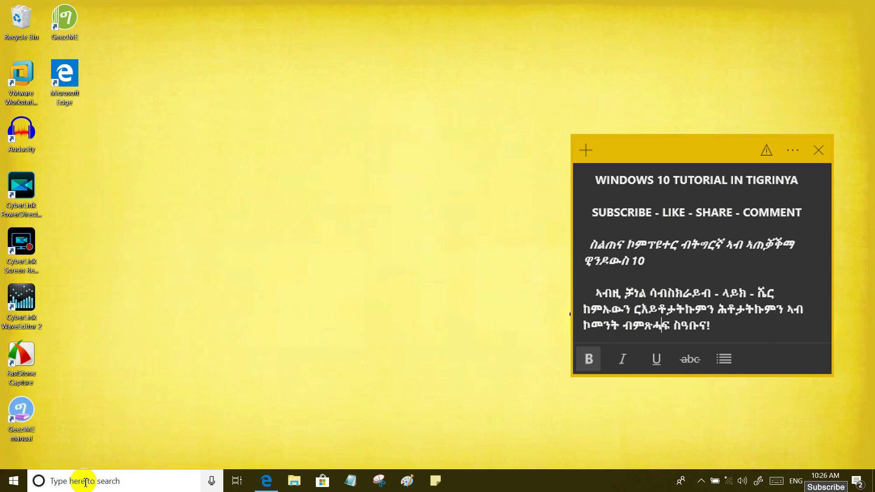
left_click(77, 480)
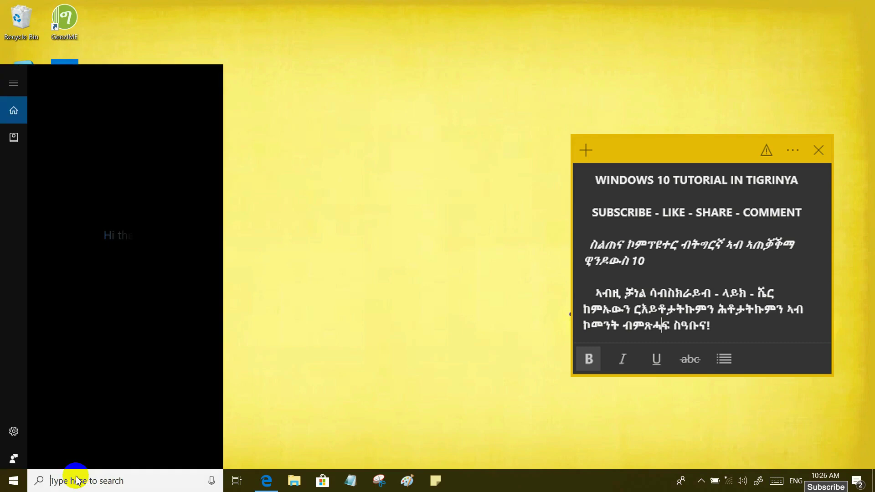
type("securi")
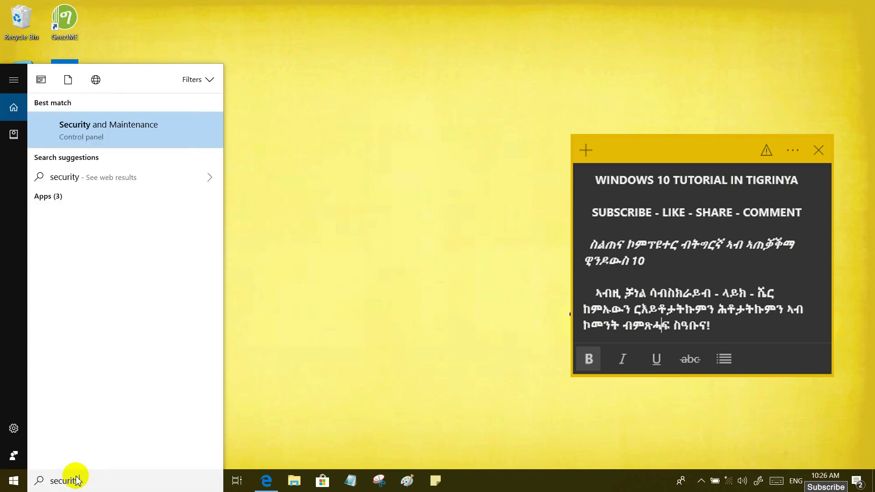
type("ty and")
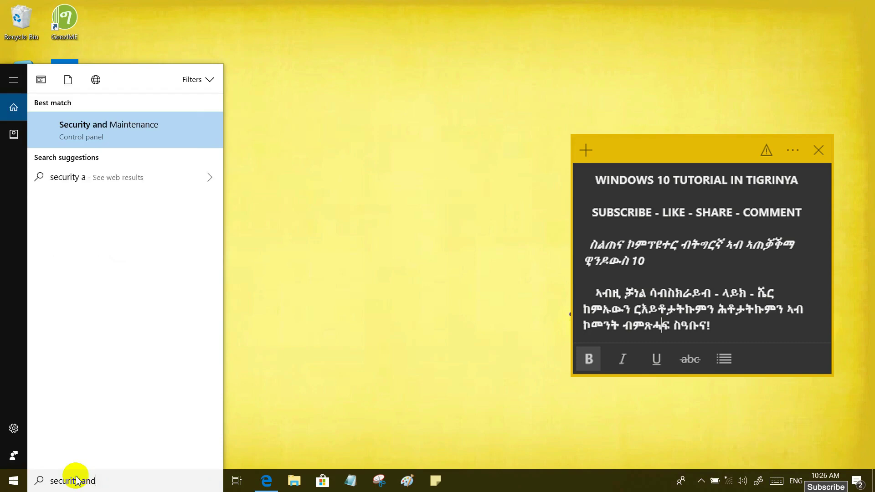
left_click(118, 134)
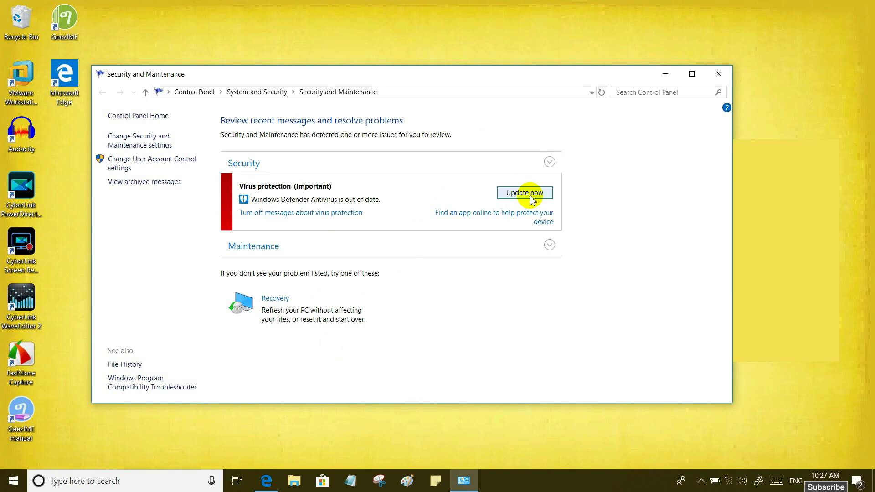
- Expand the Security section, review the firewall, virus protection, internet security and User Account Control entries, and collapse it again
left_click(550, 163)
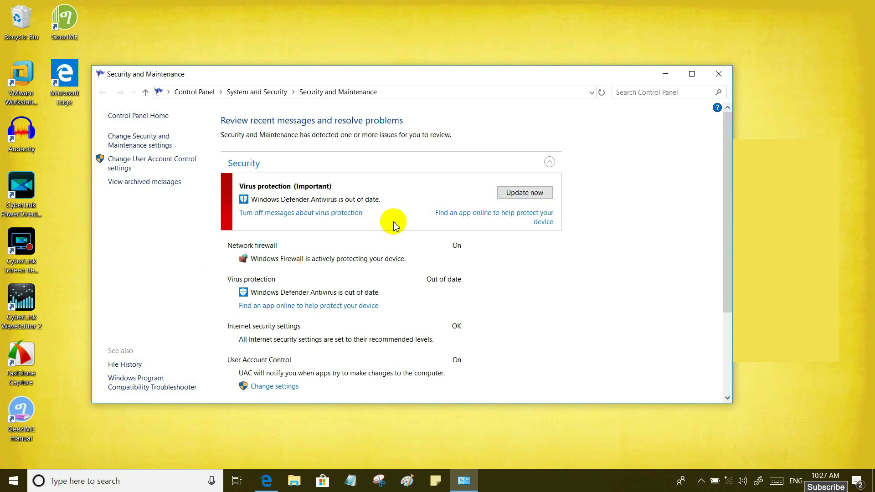
scroll(392, 225, "down", 1)
scroll(395, 225, "down", 5)
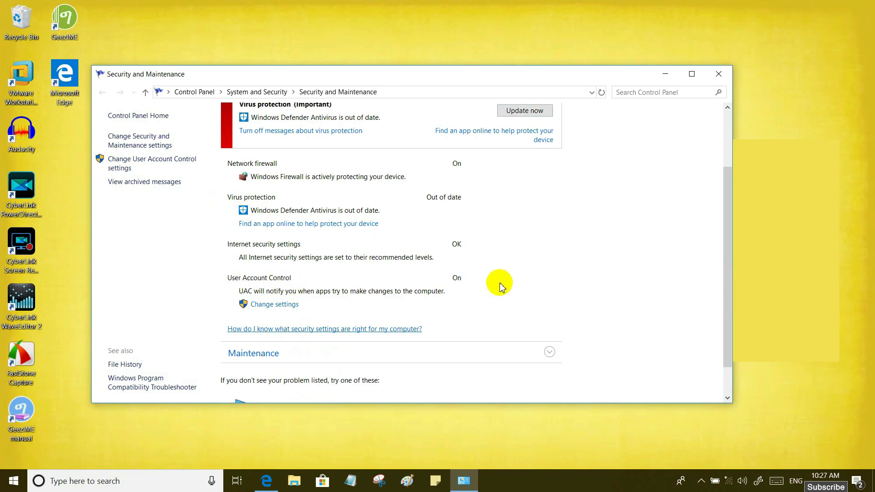
scroll(499, 286, "down", 1)
scroll(498, 227, "up", 4)
left_click(549, 108)
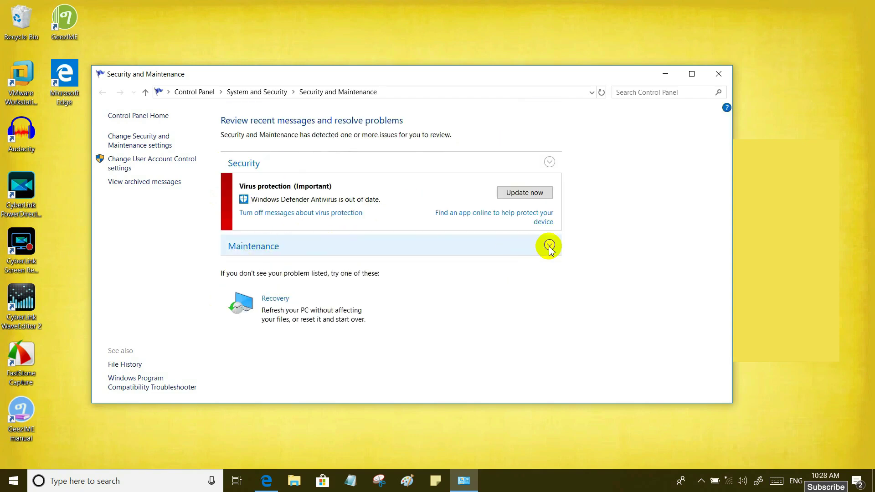
- Expand the Maintenance section and review its entries from problem reporting through device software
left_click(549, 246)
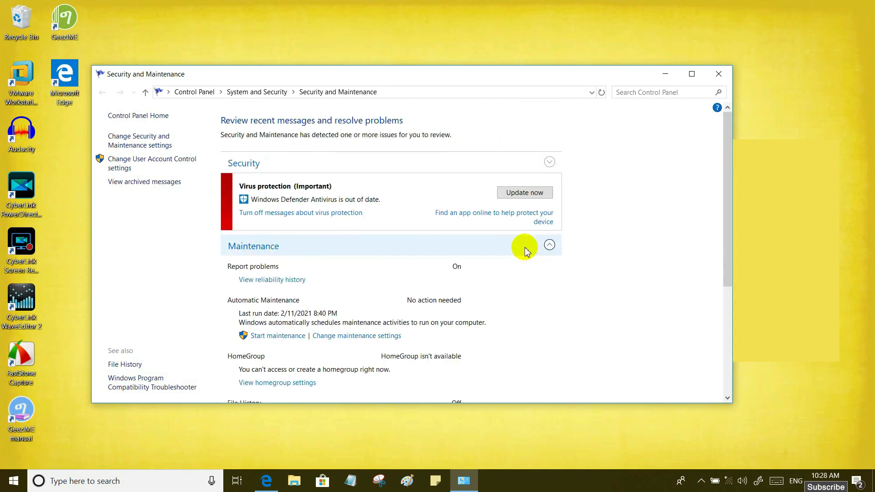
scroll(382, 276, "down", 1)
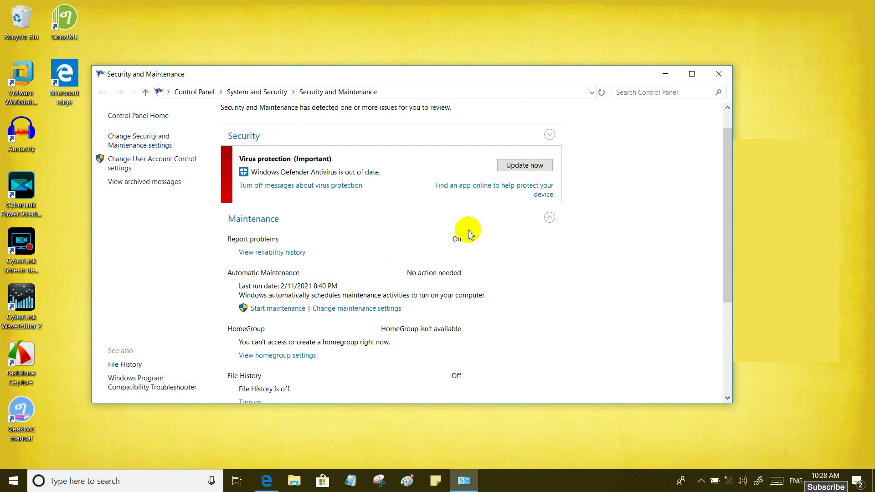
scroll(377, 309, "down", 2)
scroll(376, 310, "down", 3)
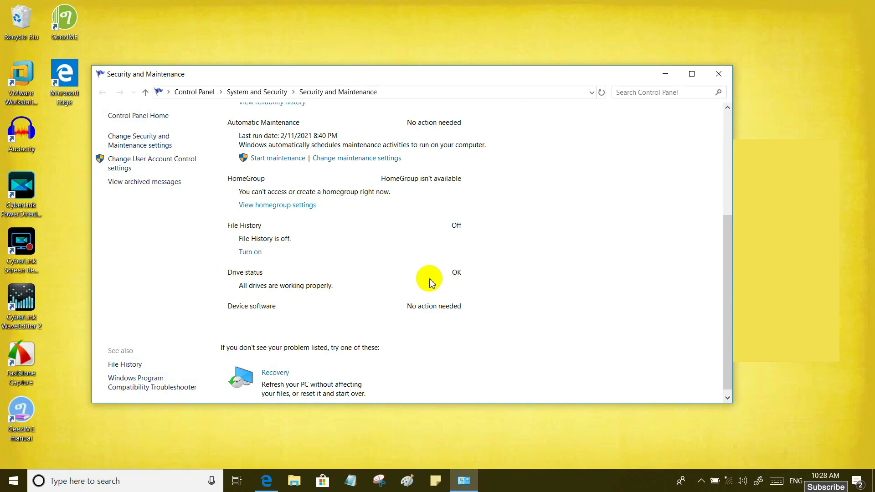
scroll(431, 283, "up", 4)
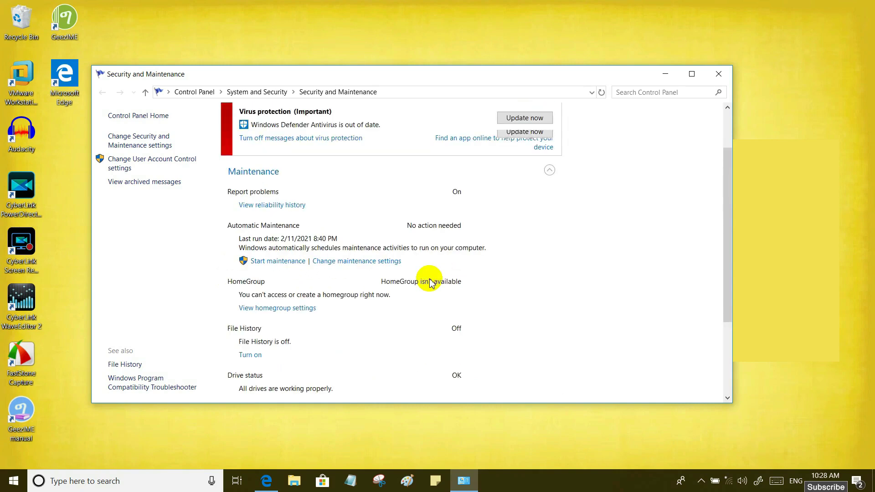
scroll(431, 282, "up", 1)
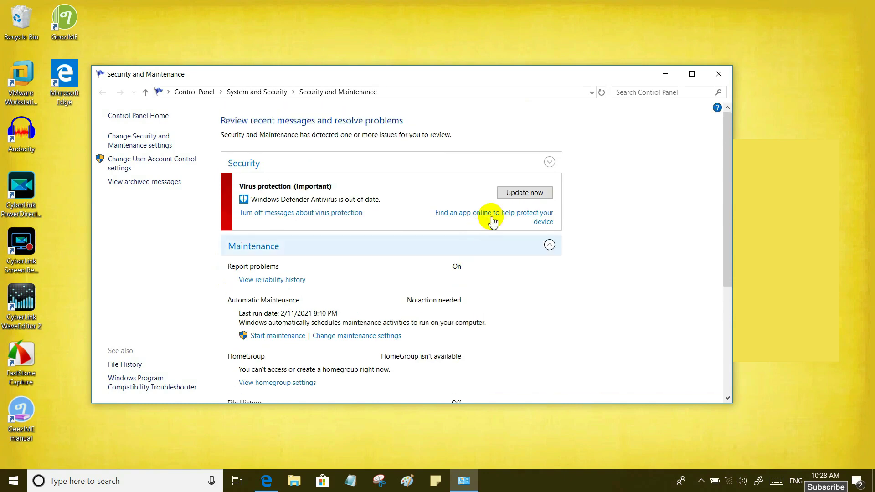
- Start the Windows Defender Antivirus update from the virus protection alert
left_click(519, 192)
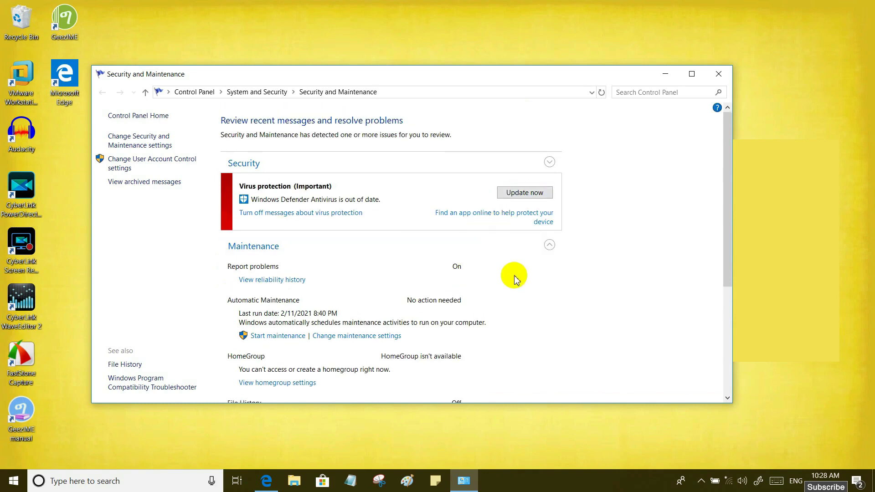